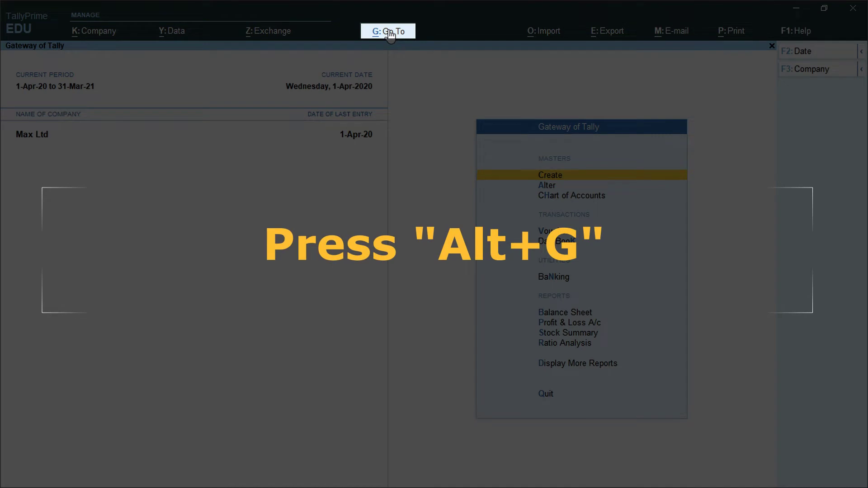
- Open voucher creation and switch the new voucher to the Receipt type
key(alt+g)
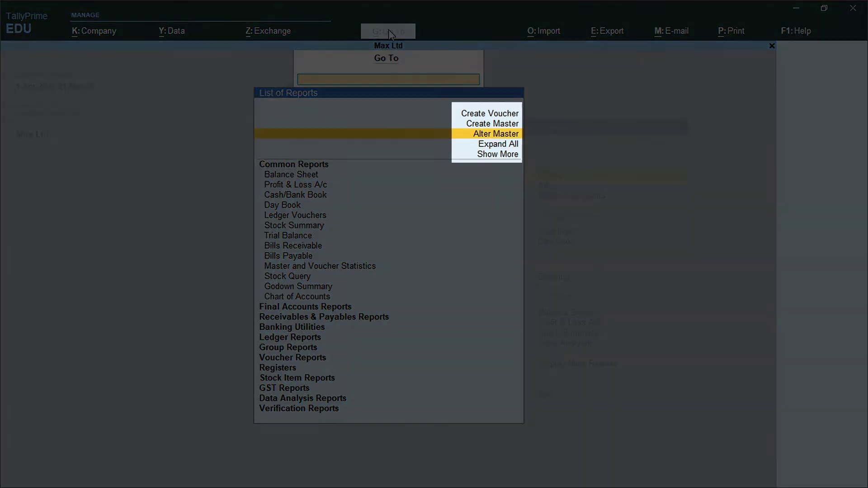
key(Up)
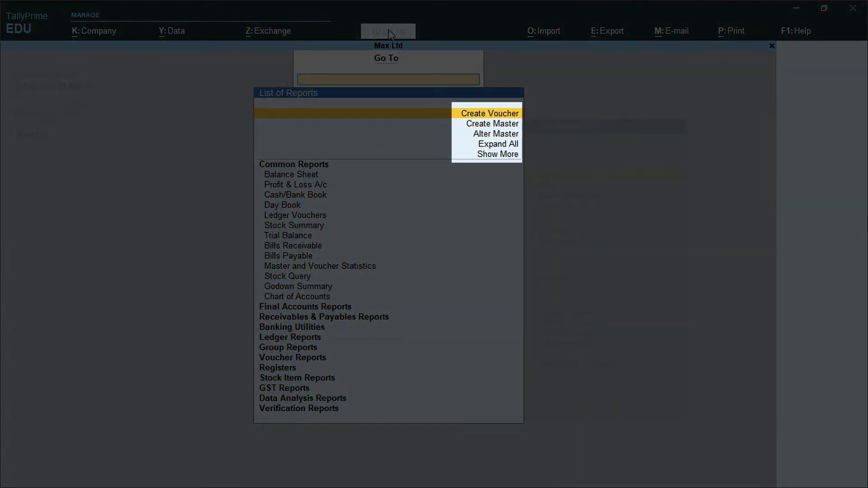
key(Return)
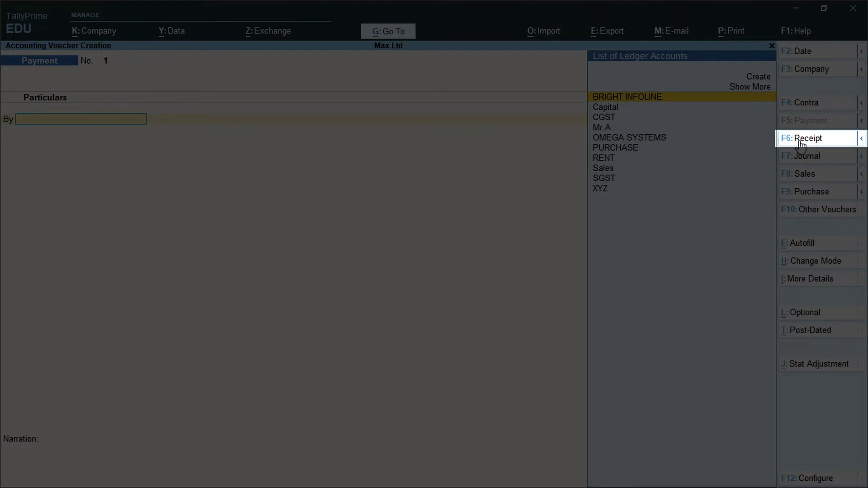
click(800, 139)
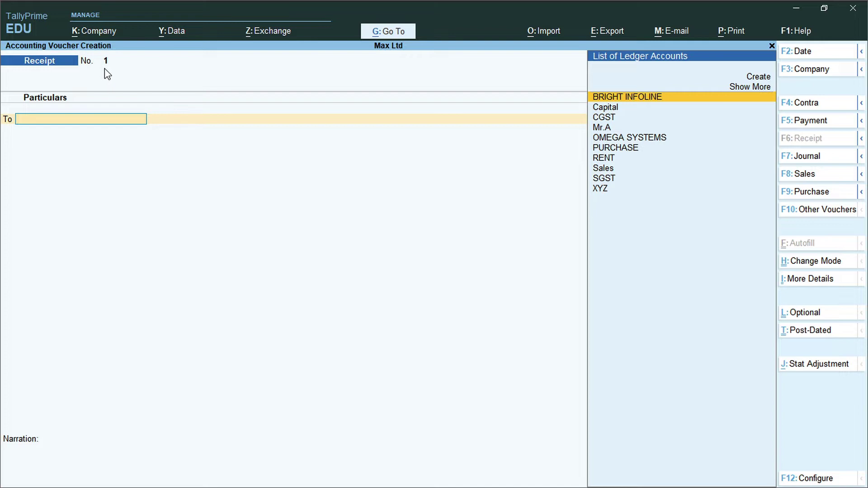
- Set the receipt voucher's date to 1-4-2020
key(F2)
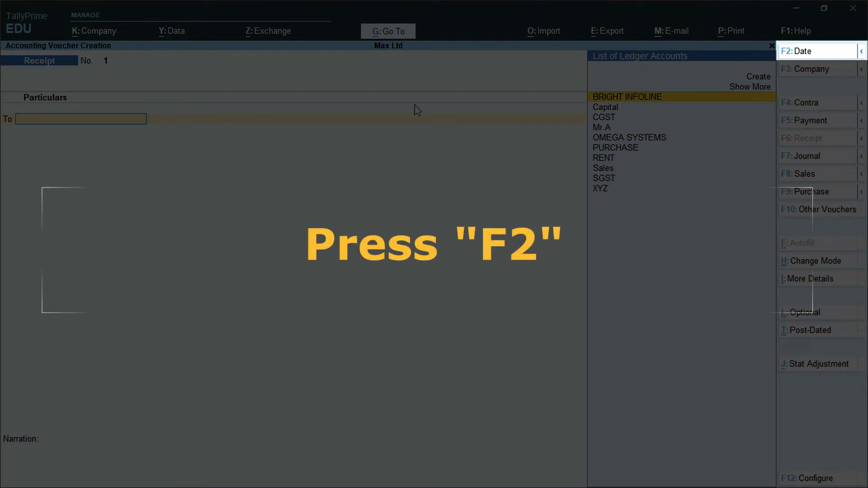
key(F2)
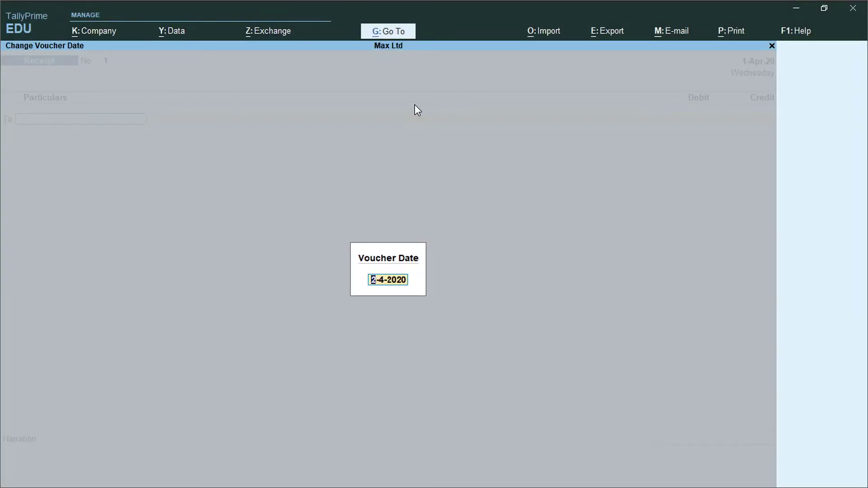
text(1.4.2020)
key(Return)
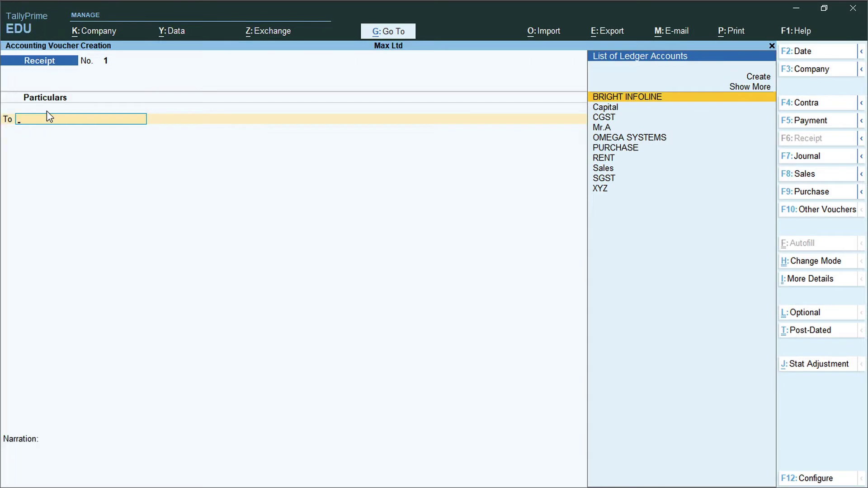
- Look through the ledger accounts for the owner's capital account to credit in the receipt voucher
text(C)
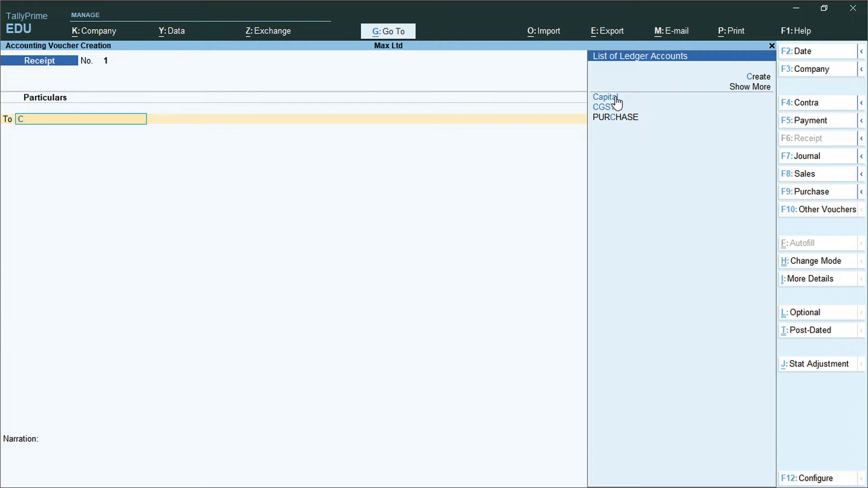
key(BackSpace)
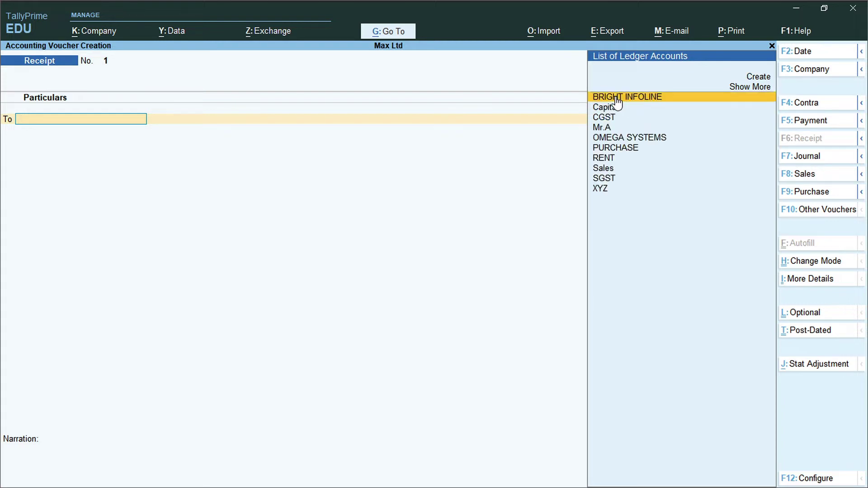
key(Down)
key(Down)
key(Down)
key(Down)
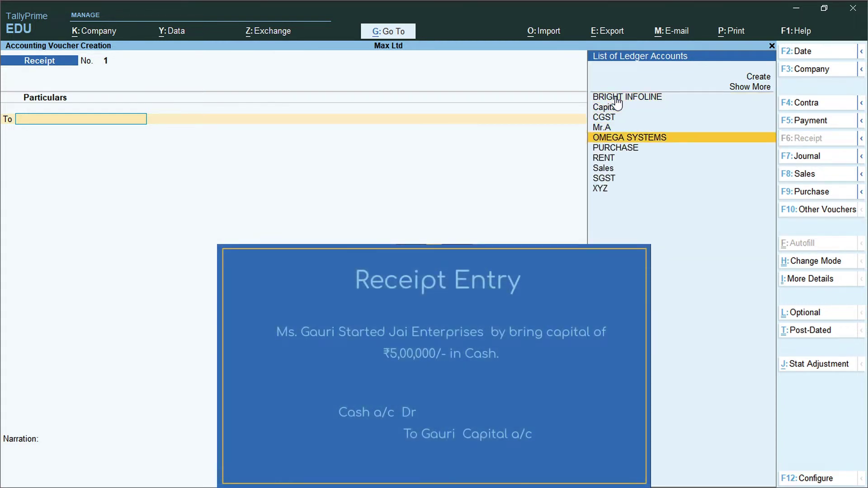
key(Up)
key(Up)
key(Up)
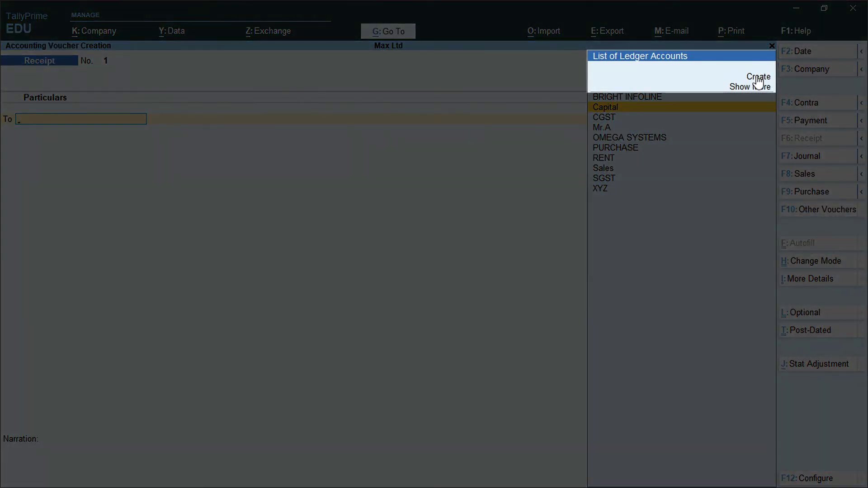
- Create a ledger named for the owner's capital under the Capital Account group and save it into the receipt's credit line
click(757, 78)
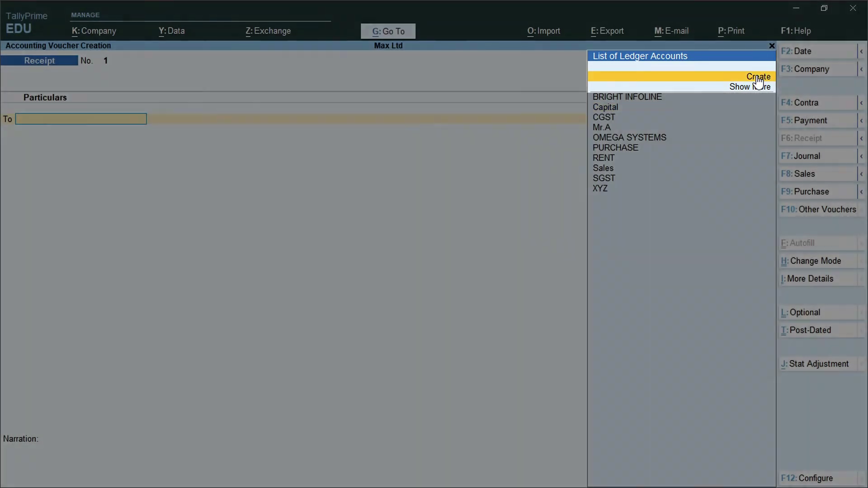
click(758, 79)
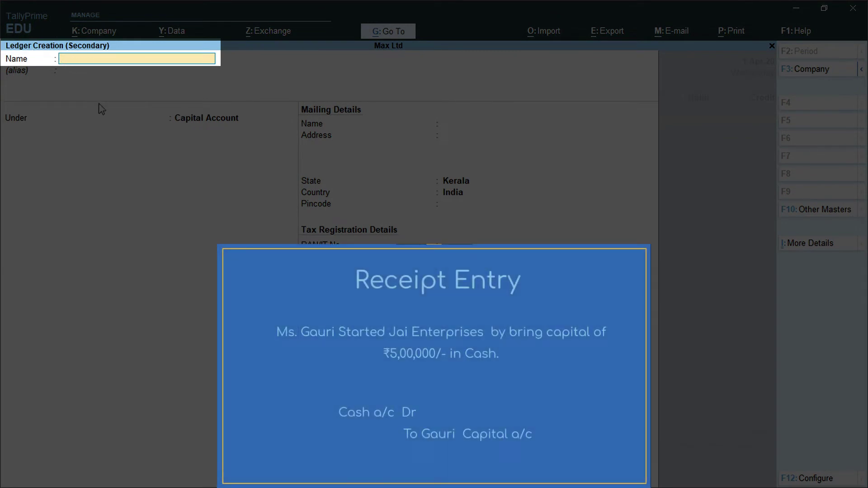
text(Gauri's Capital)
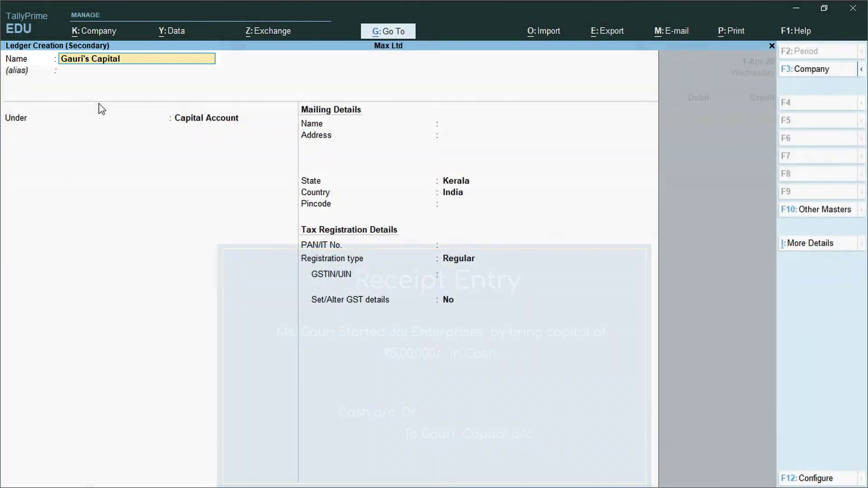
key(Return)
key(Return)
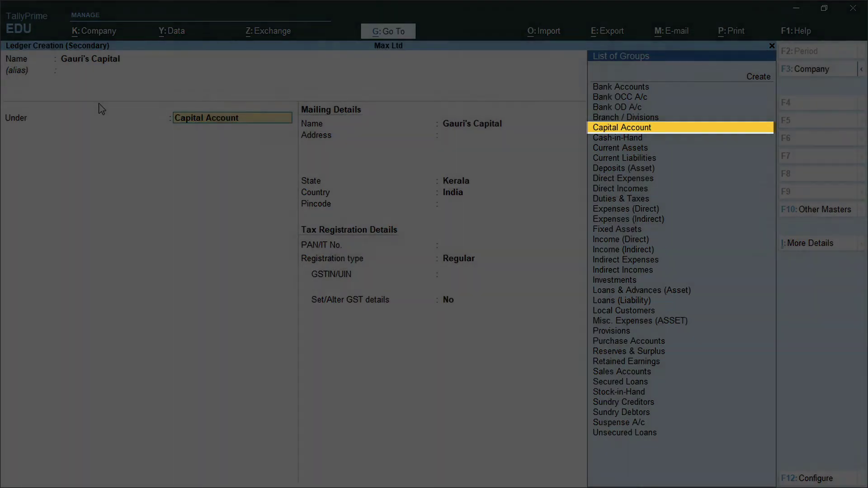
key(Return)
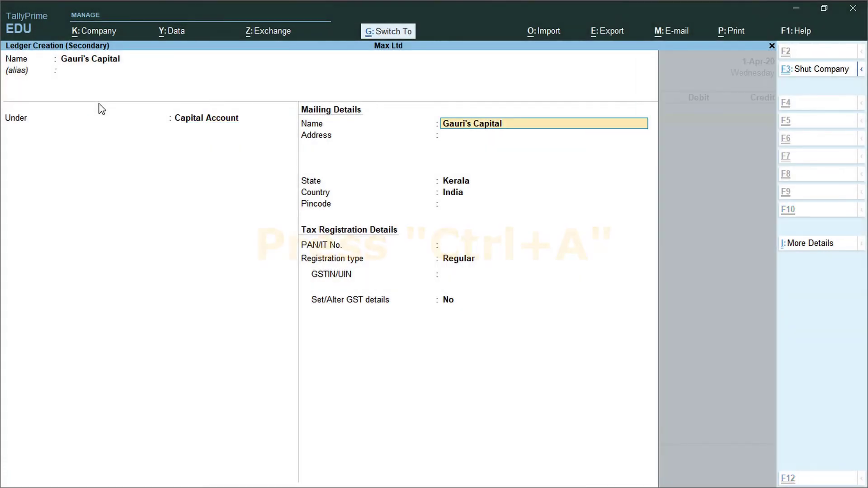
key(ctrl+a)
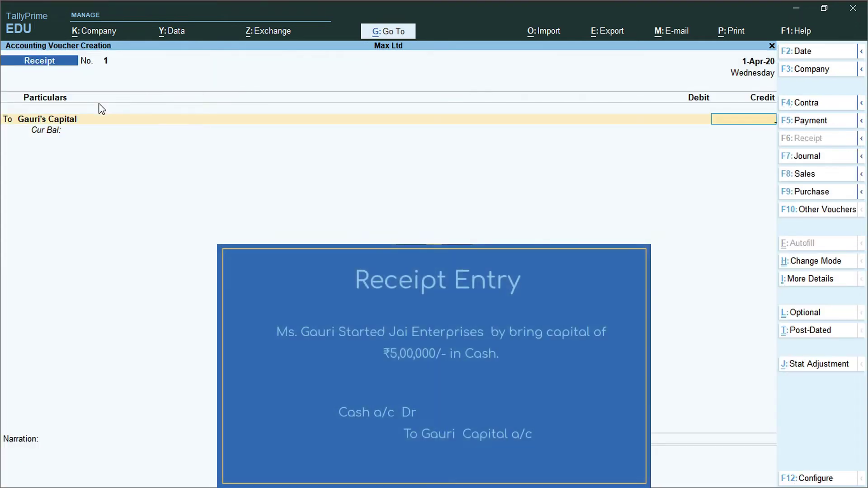
- Credit the owner's capital ledger with 500000 against a Cash debit and save the receipt voucher without a narration
text(500000)
key(Return)
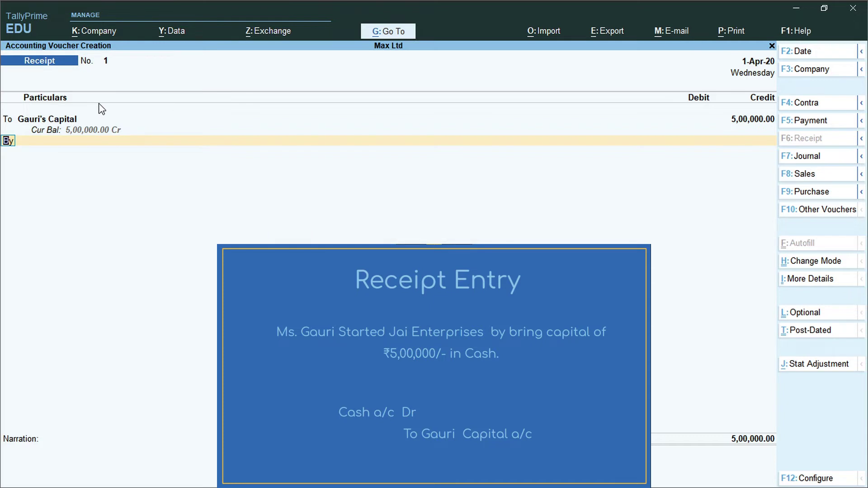
key(Return)
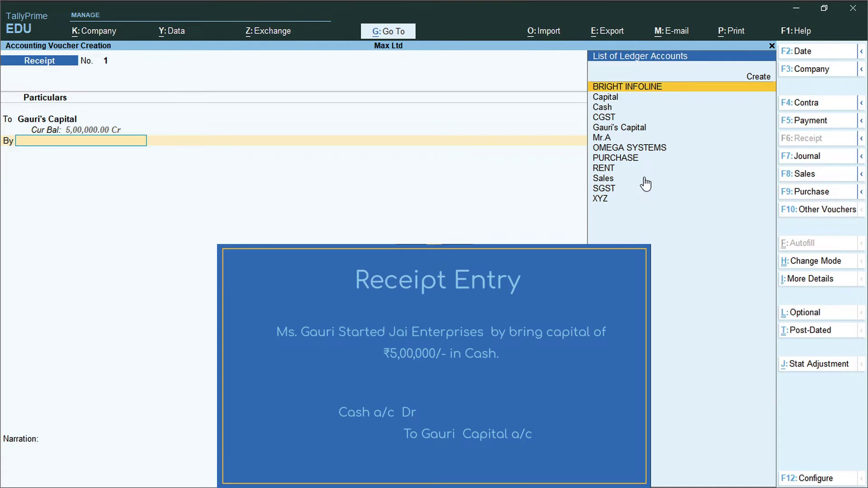
text(C)
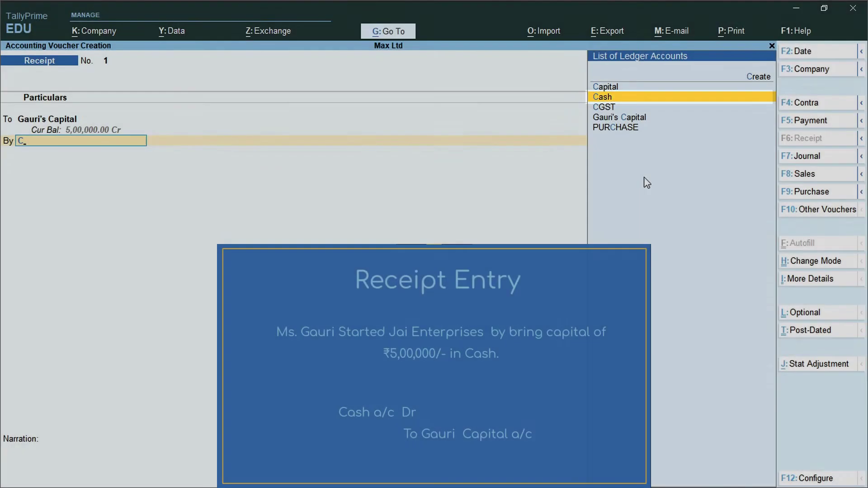
key(Return)
key(Return)
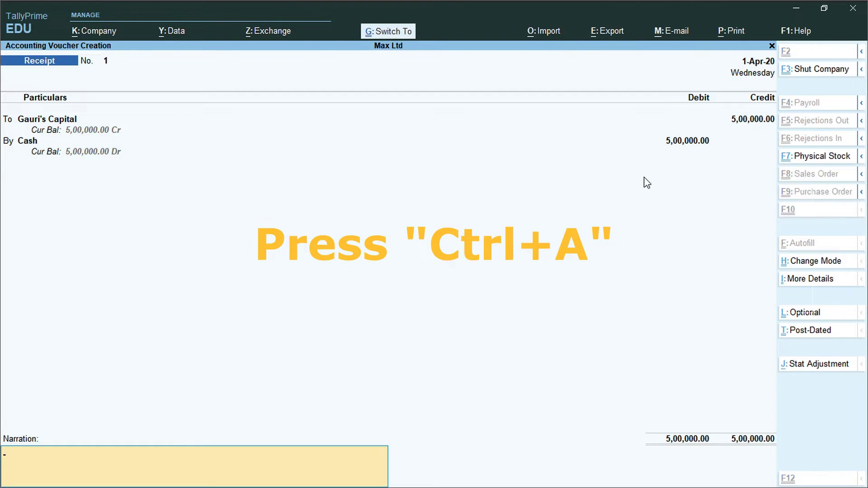
key(ctrl+a)
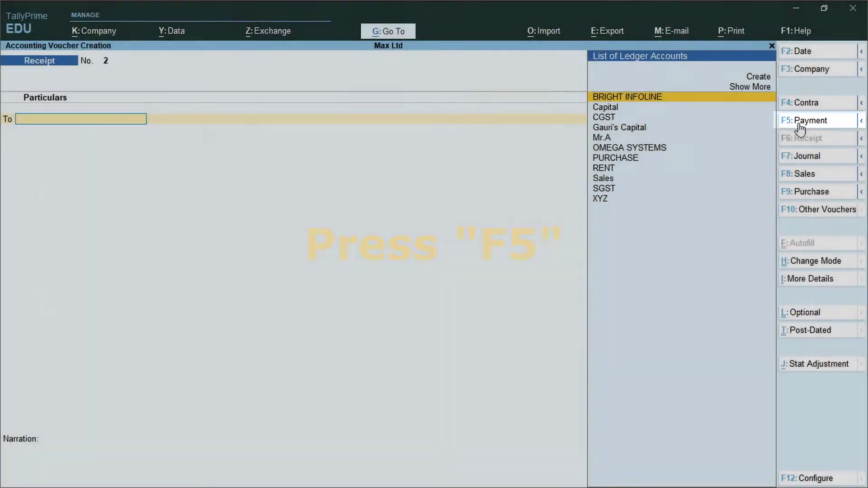
- Start a Payment voucher and set its date to 1-4-2020
click(800, 124)
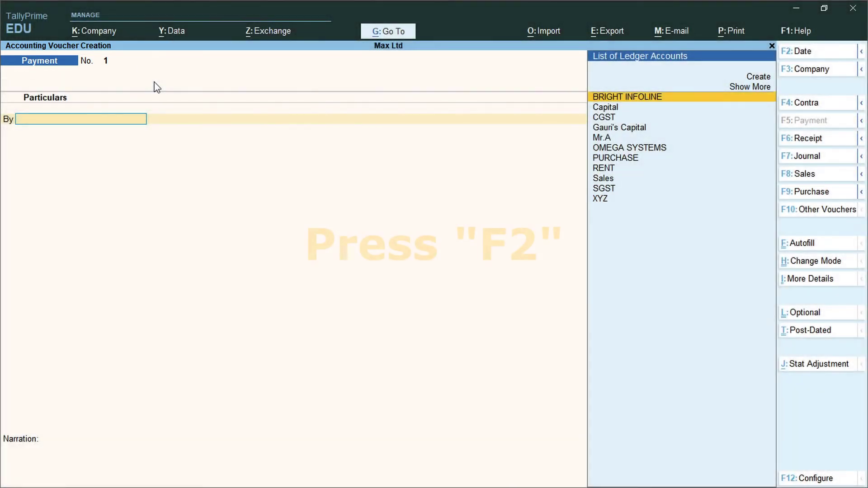
key(F2)
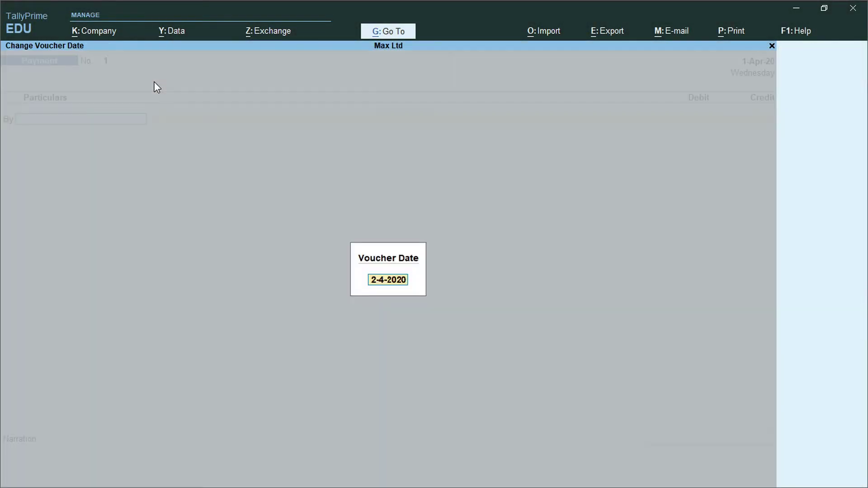
text(1.4.2020)
key(Return)
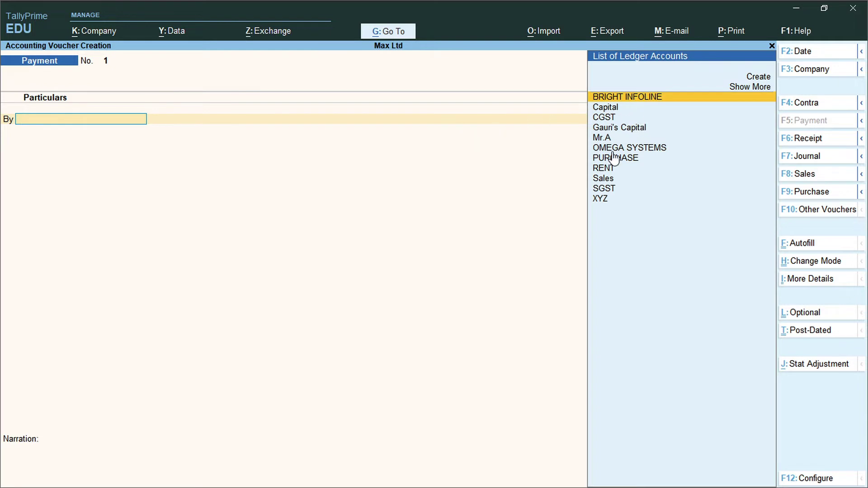
- Start a new ledger from the payment voucher's debit line and name it Travelling Expense
text(T)
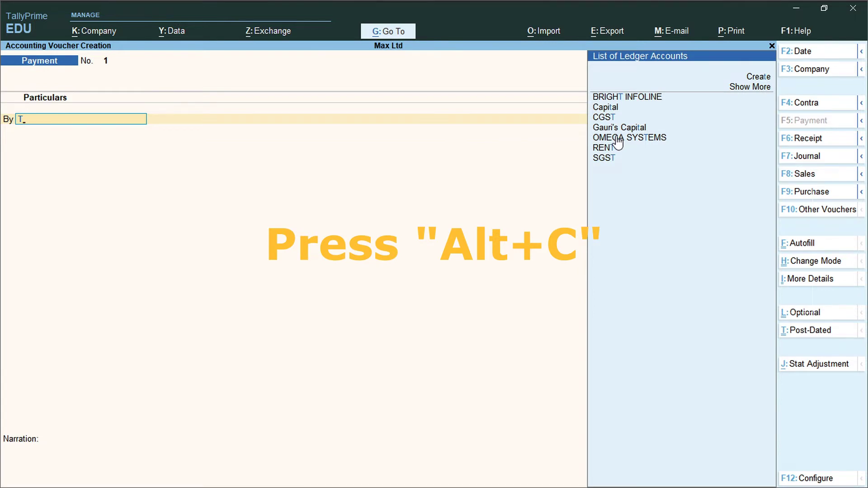
key(BackSpace)
key(alt+c)
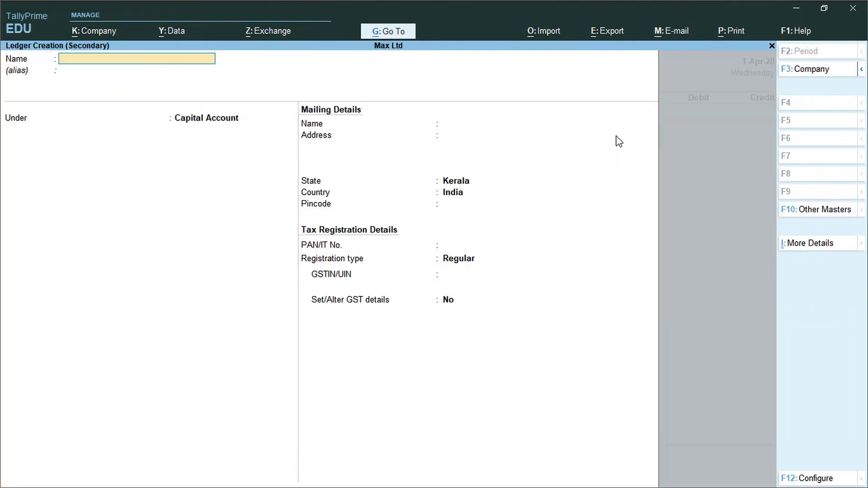
text(Tr)
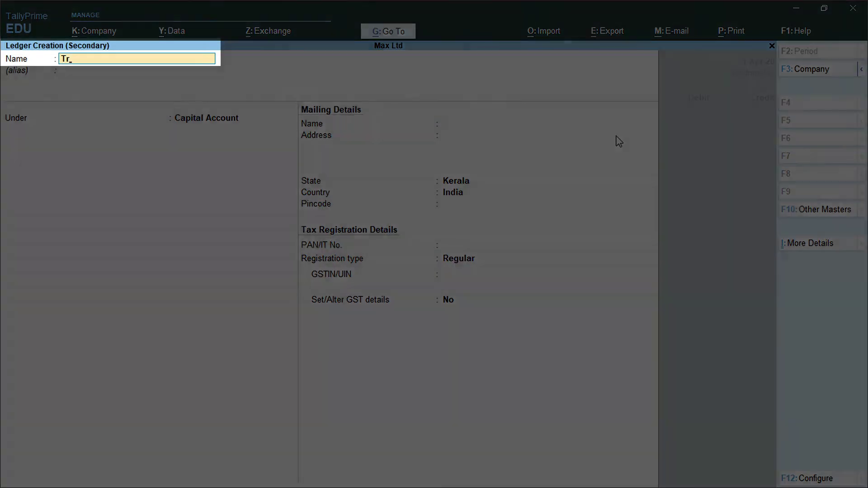
text(avellin)
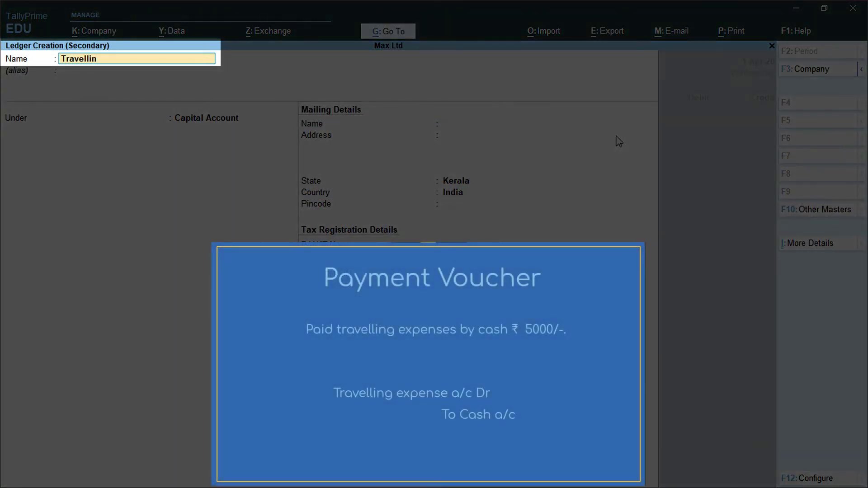
text(g Expense)
key(Return)
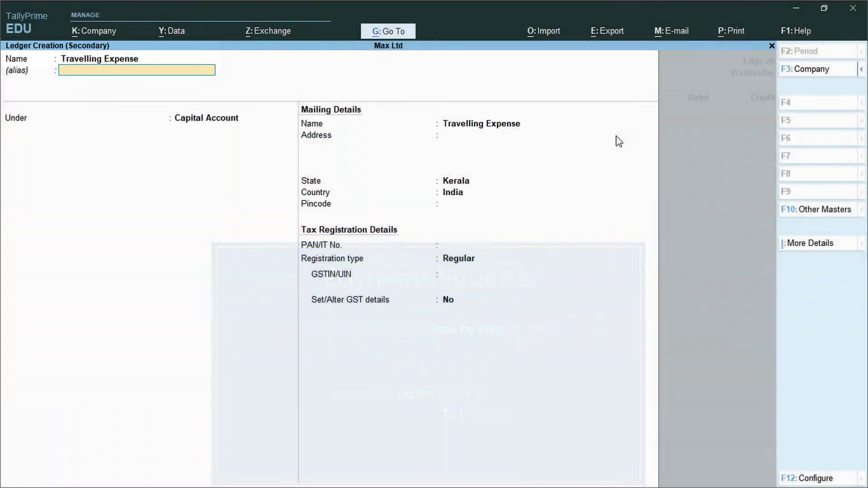
- Place the Travelling Expense ledger under Indirect Expenses with ledger type Not Applicable, and save it into the payment voucher
key(Return)
text(In)
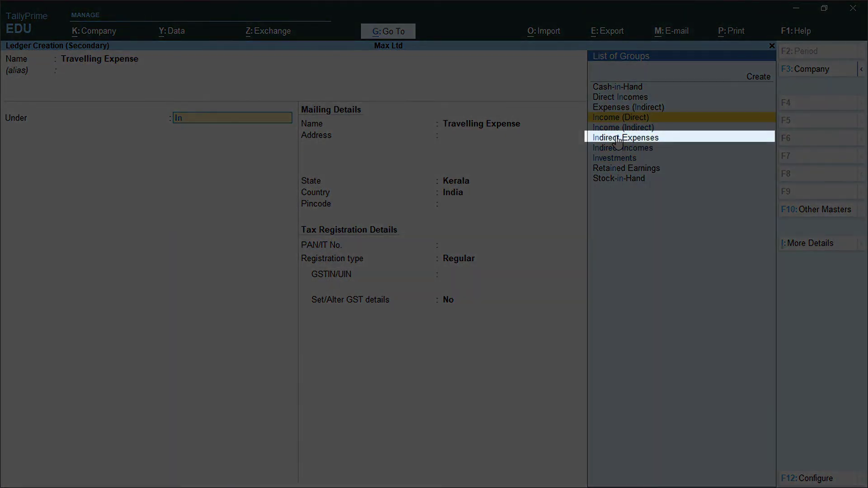
click(619, 138)
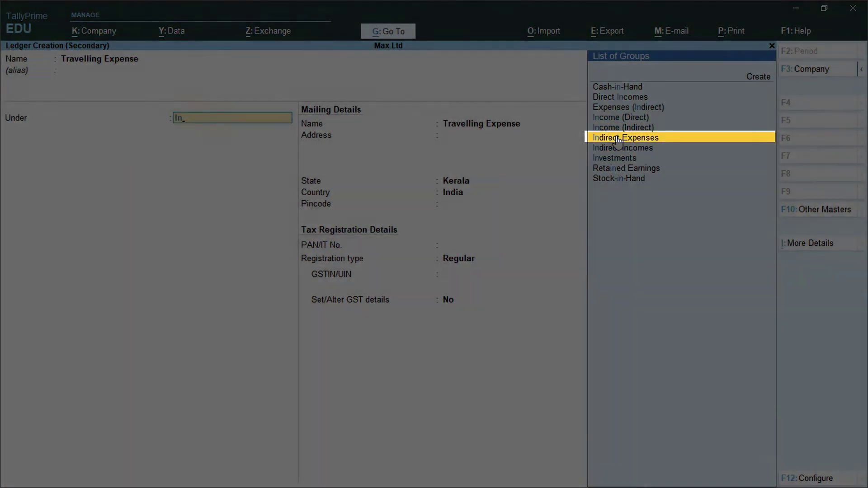
key(Return)
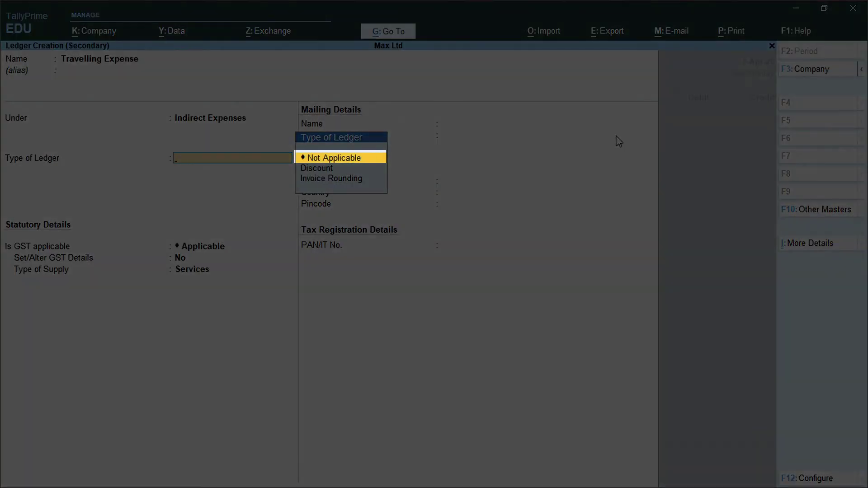
key(Return)
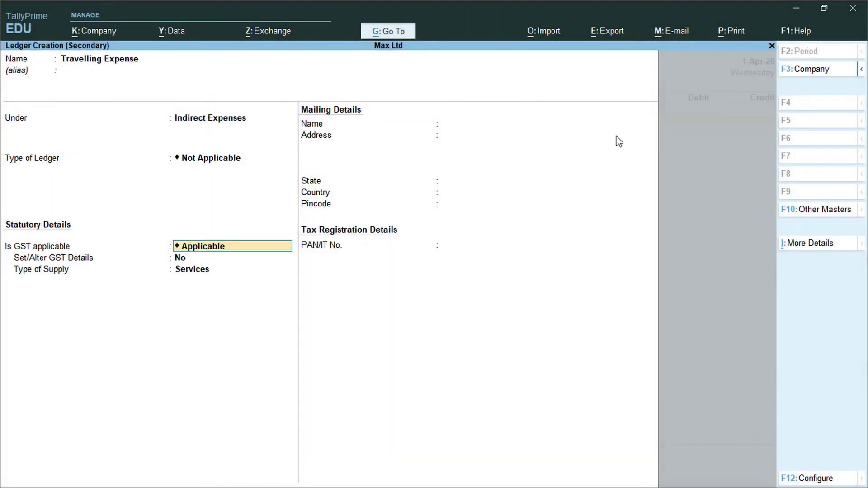
key(ctrl)
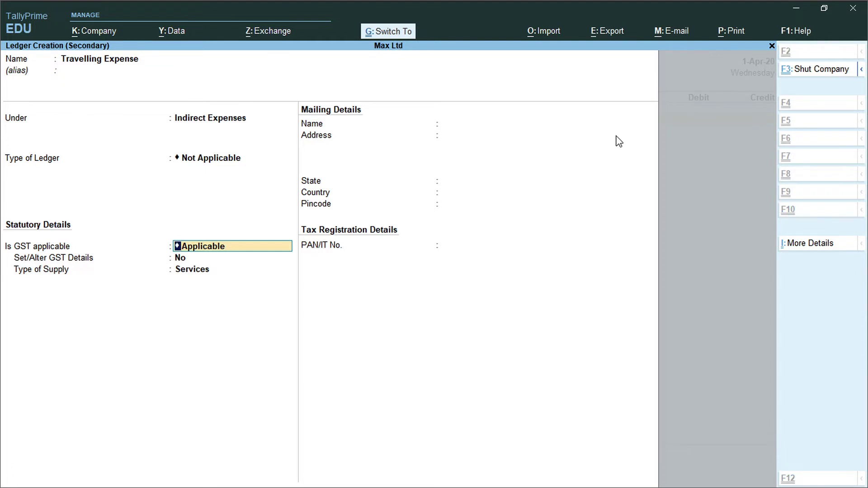
key(ctrl+a)
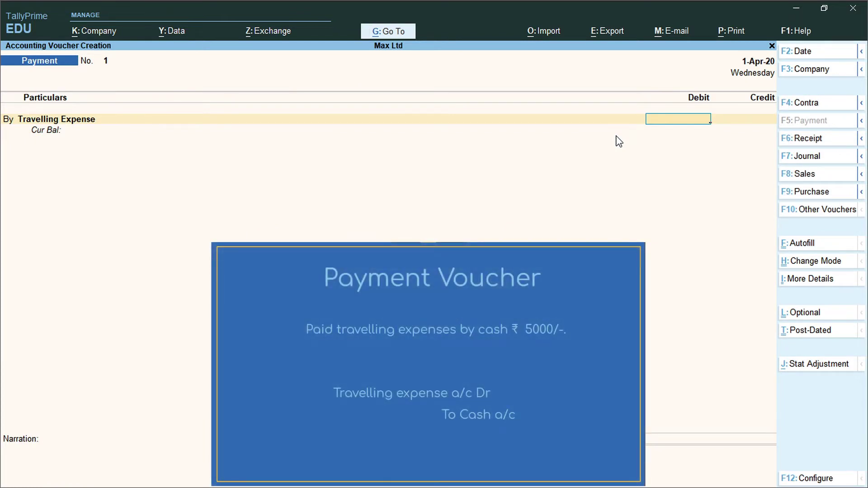
- Debit Travelling Expense with 5000 and credit the same amount to Cash in the payment voucher
text(5000)
key(Return)
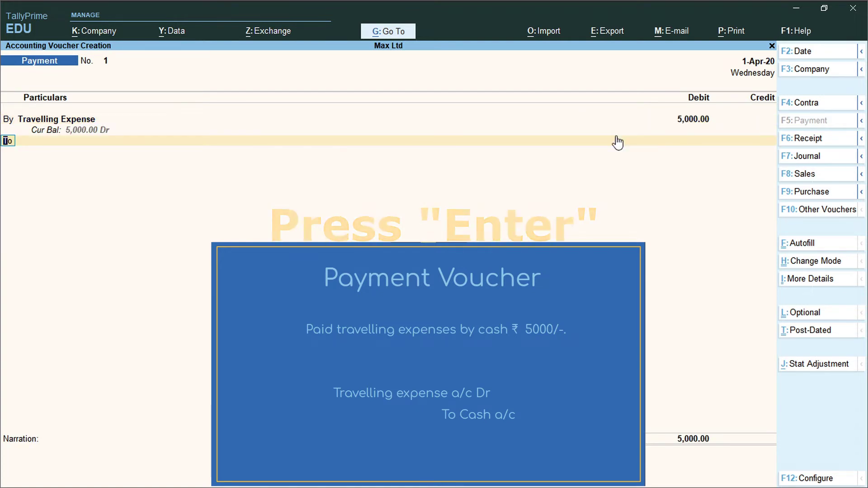
key(Return)
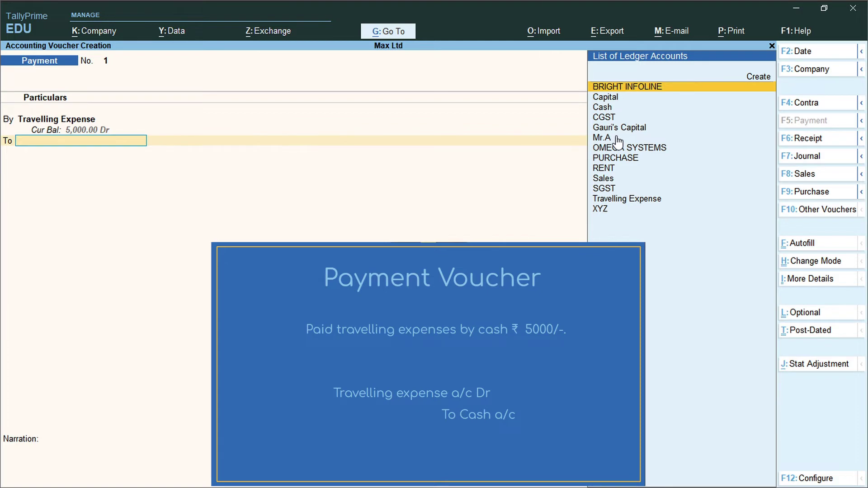
text(C)
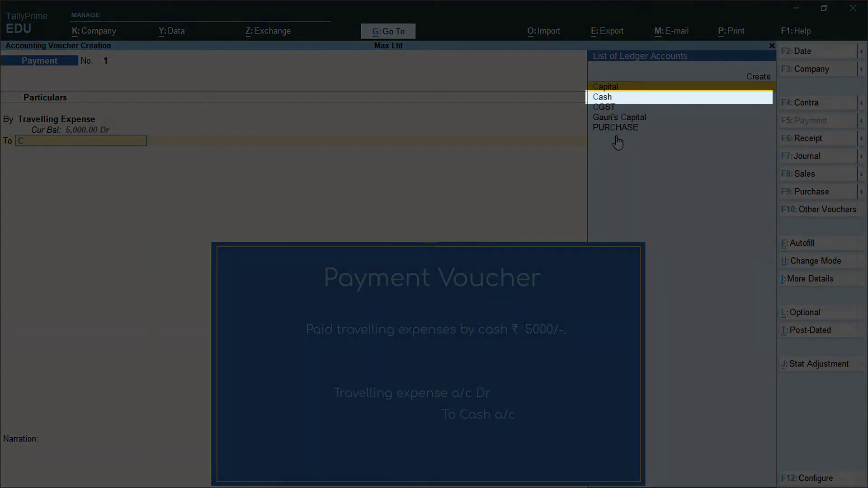
key(Return)
key(Return)
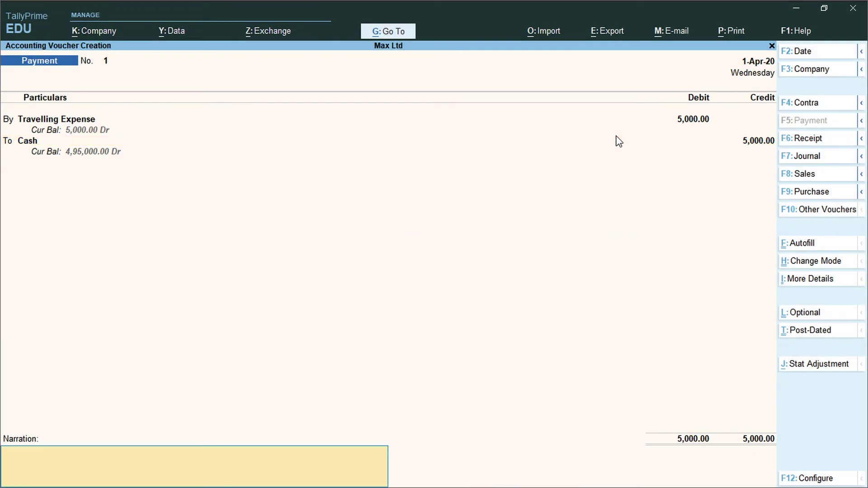
- Add the narration "Being travelling expenses paid by cash" and save the payment voucher
text(Being)
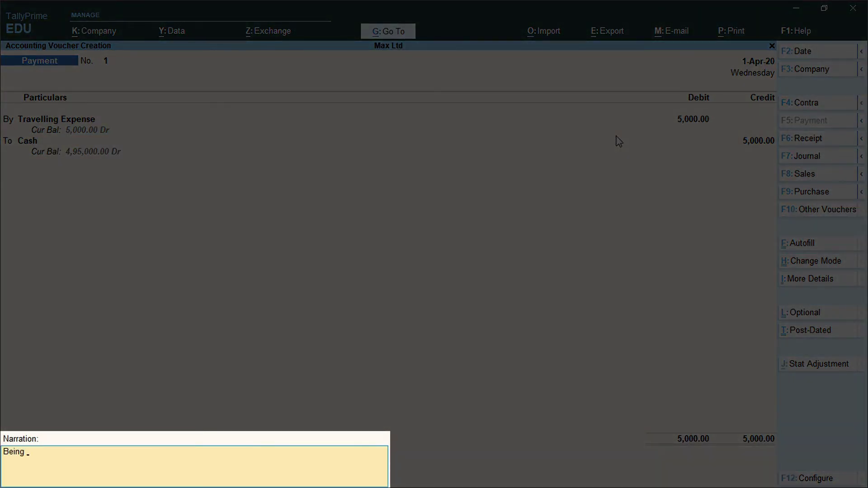
text( travelling expenses pai)
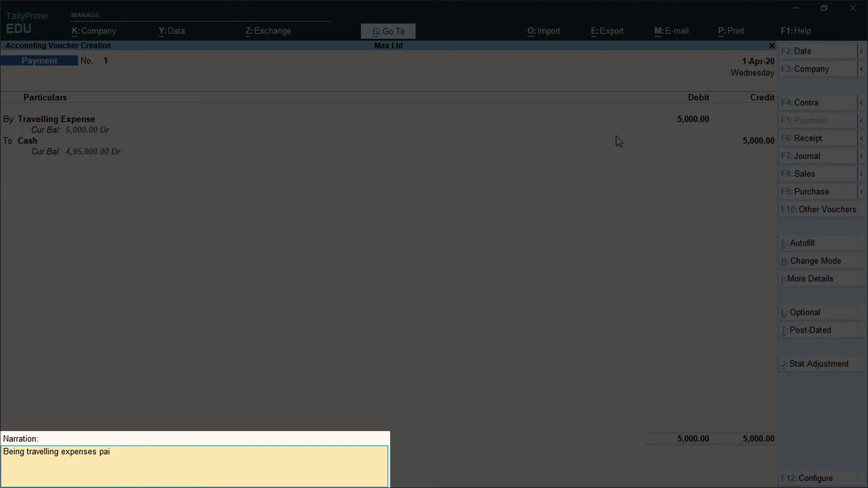
text(d by cash)
key(Return)
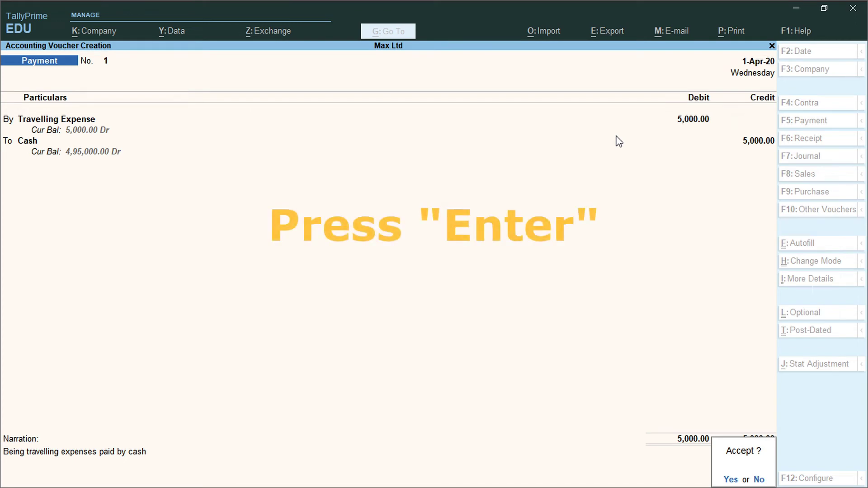
key(Return)
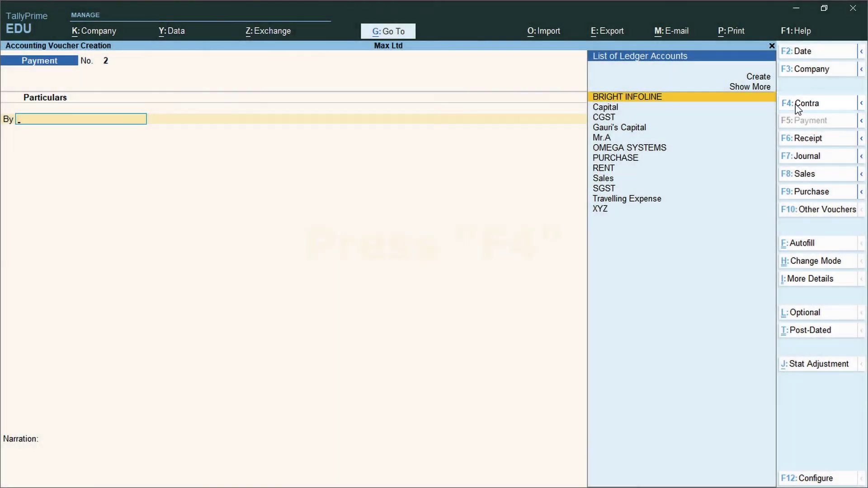
- Start a Contra voucher and set its date to 1-4-2020
key(F4)
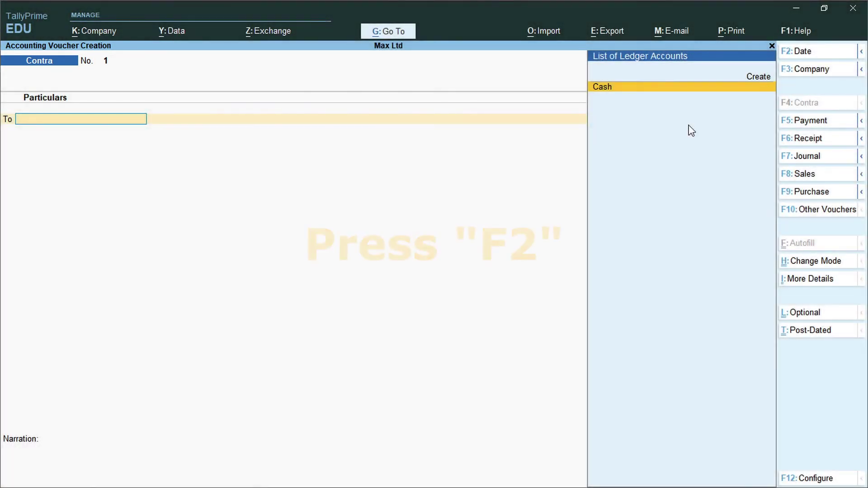
key(F2)
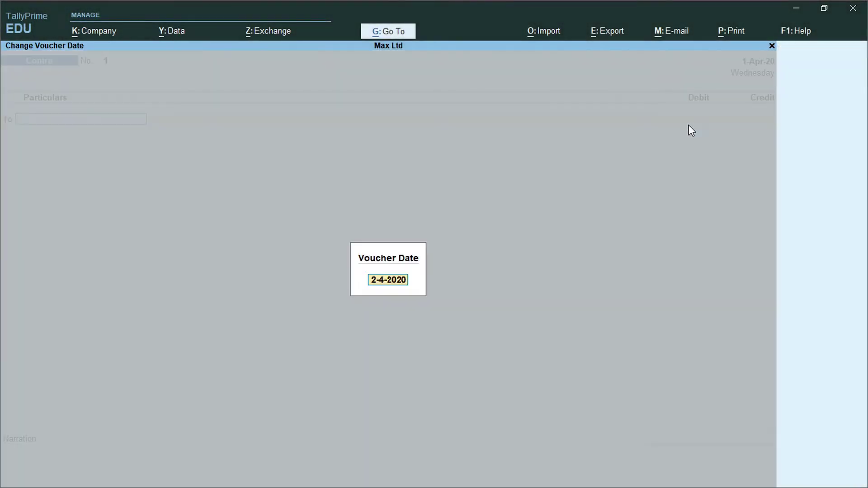
text(1.4.2020)
key(Return)
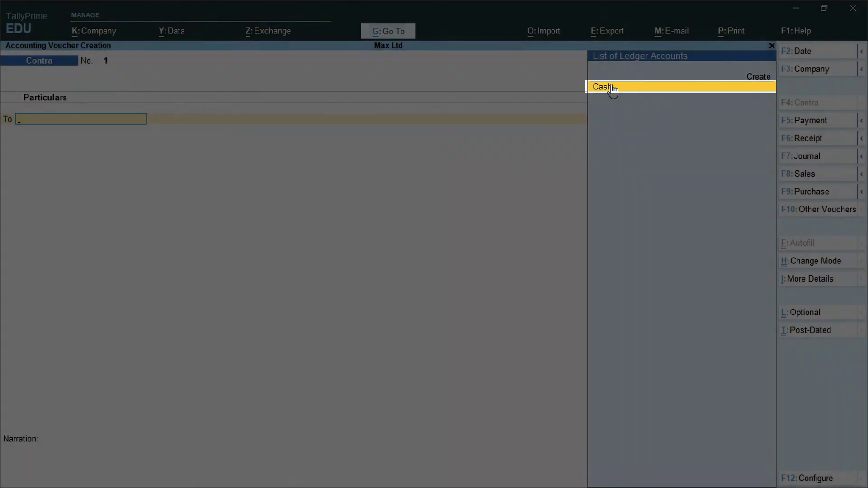
- Credit the Cash ledger with 200000 on the contra voucher's first line
click(612, 88)
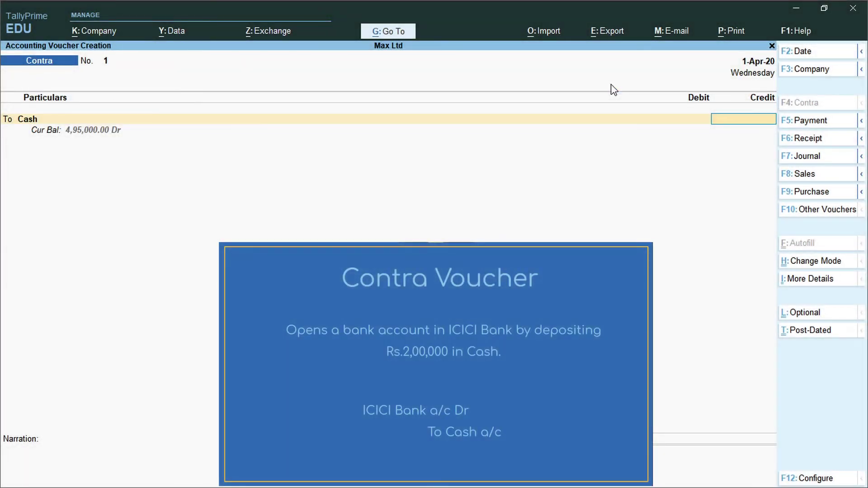
text(200000)
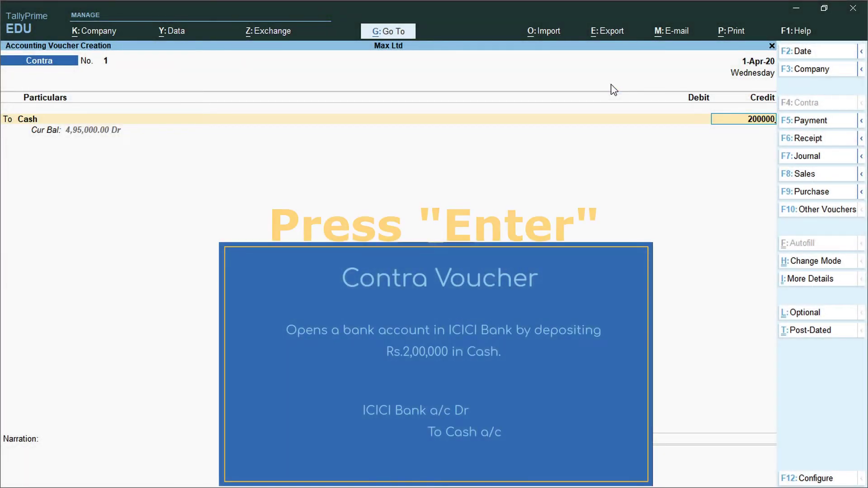
key(Return)
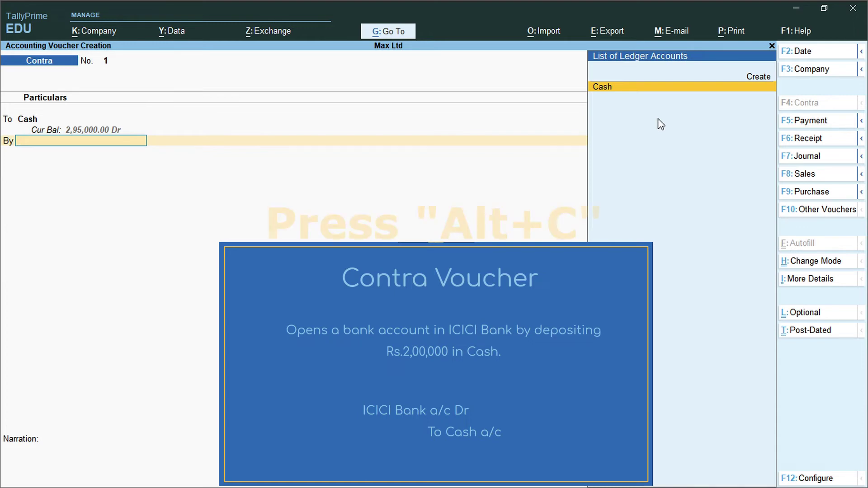
- Create a ledger named ICICI Bank under the Bank Accounts group and save it into the contra voucher's debit line
key(alt+c)
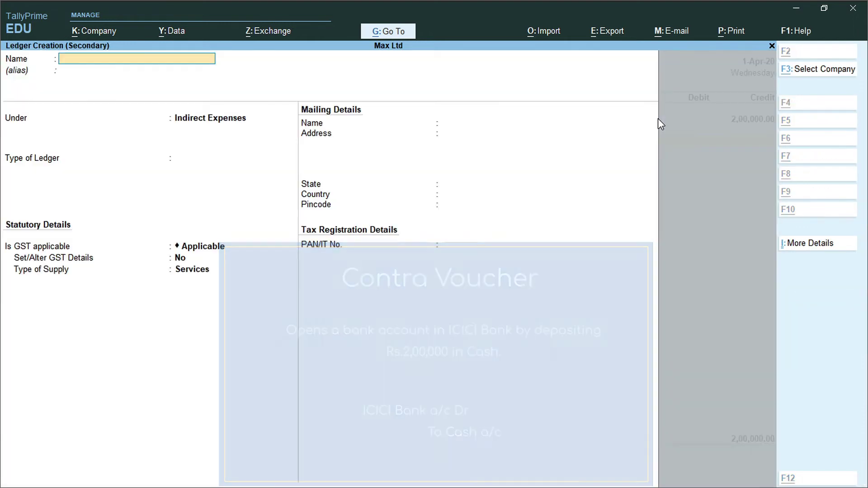
text(ICICI)
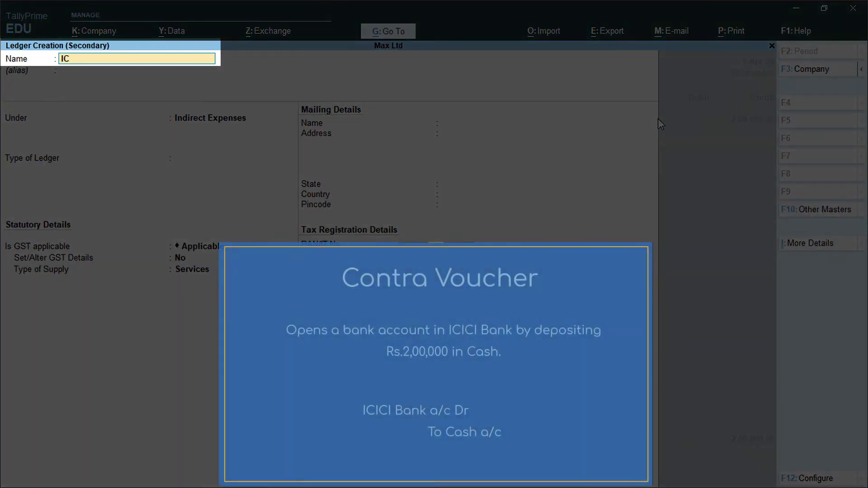
text(Bank)
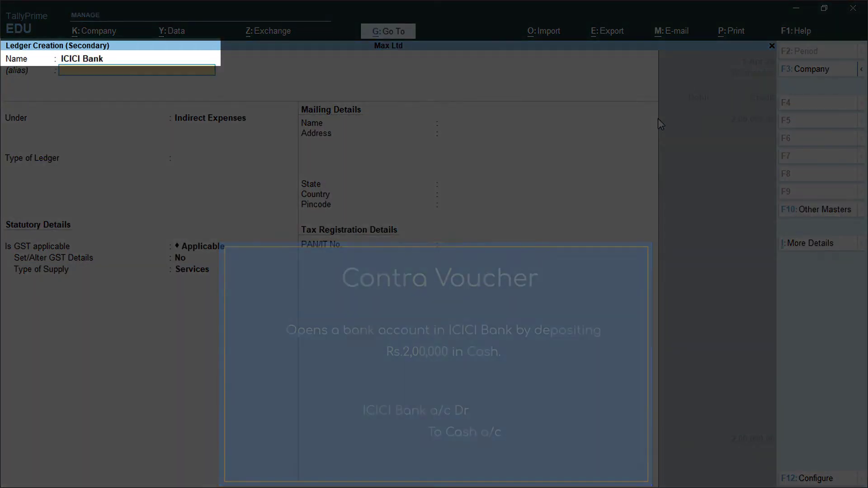
key(Return)
text(Bank)
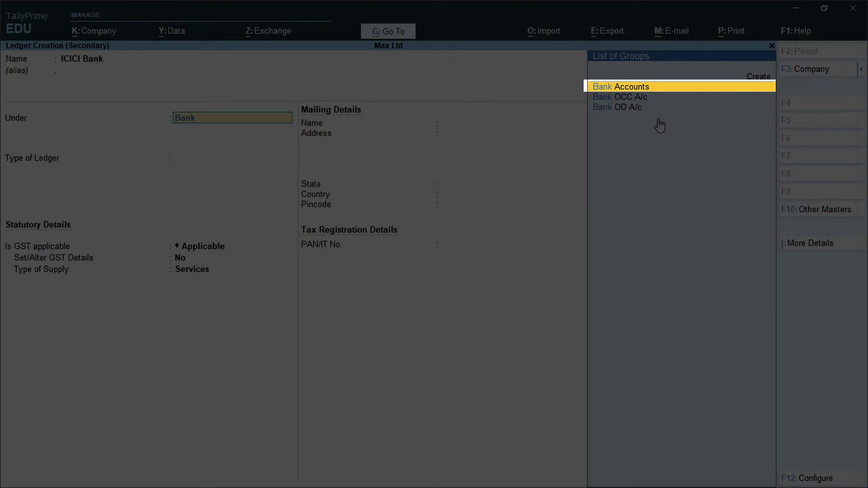
key(Return)
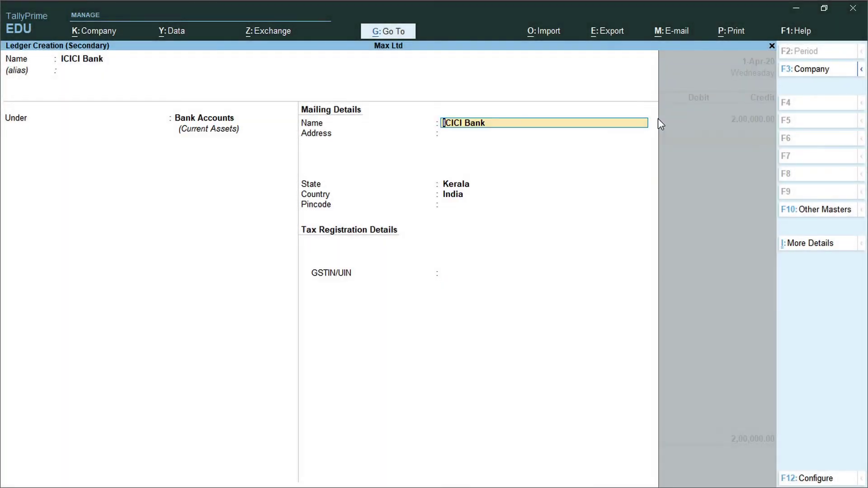
key(ctrl)
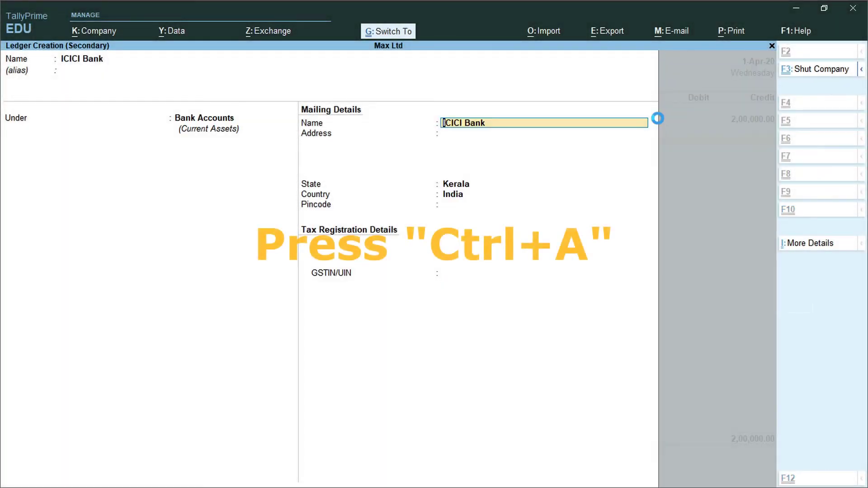
key(ctrl+a)
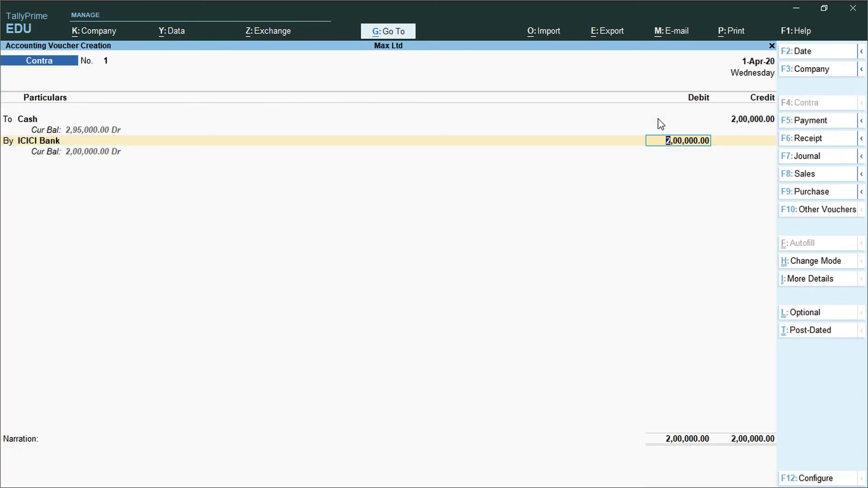
- Debit ICICI Bank with 2,00,000 using a Cash bank allocation, leaving all the cash denominations blank
key(Return)
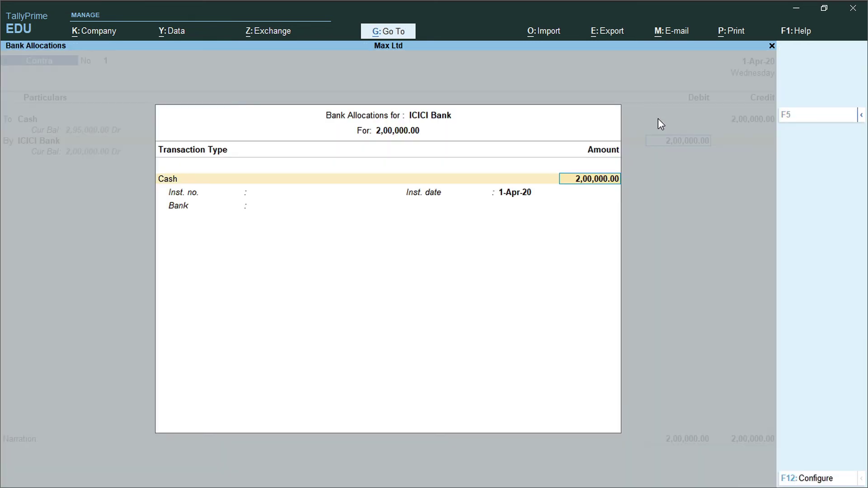
key(Return)
key(Return)
key(Return)
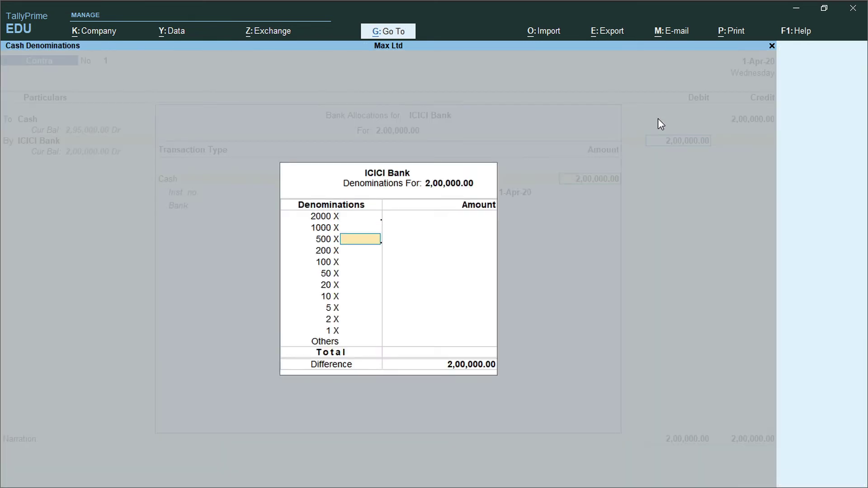
key(Return)
key(Return)
key(Return)
key(Return)
key(Return)
key(Return)
key(Return)
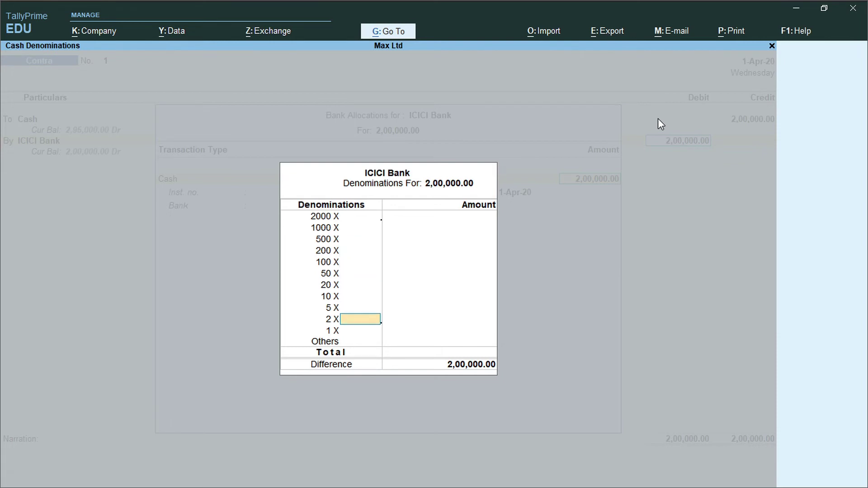
key(Return)
key(Return)
key(Return)
key(Return)
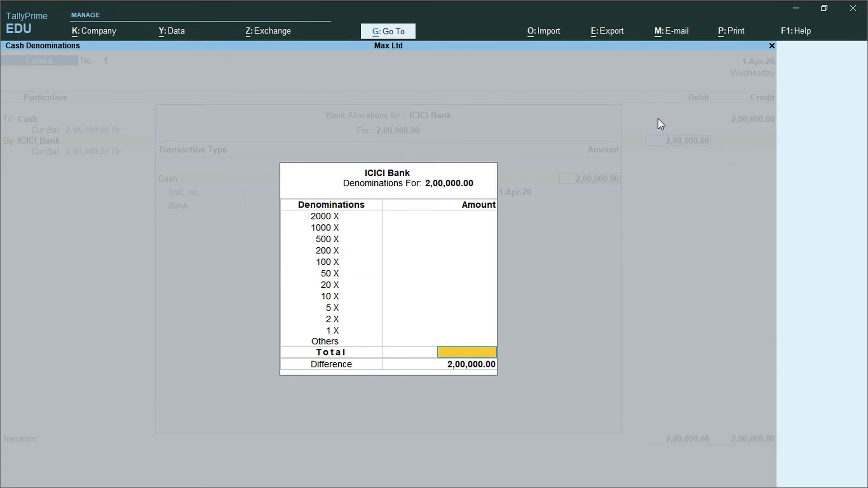
- Accept the ICICI Bank allocation and save the contra voucher without a narration
key(Return)
key(Return)
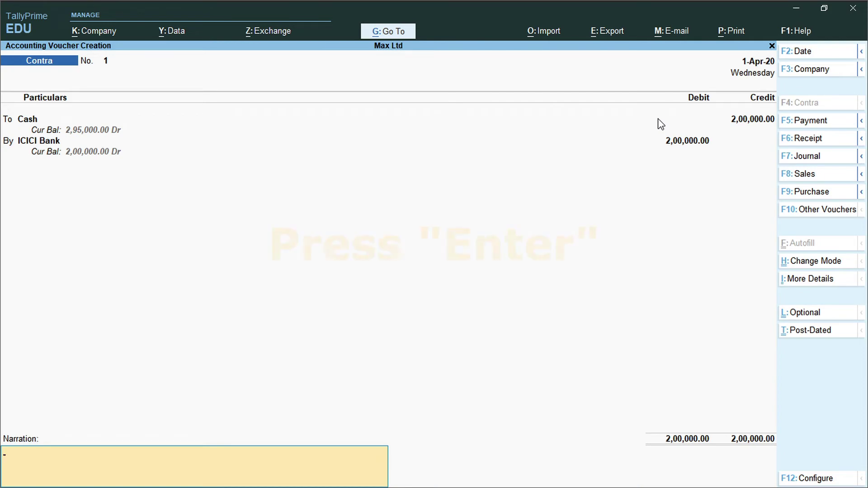
key(Return)
key(Return)
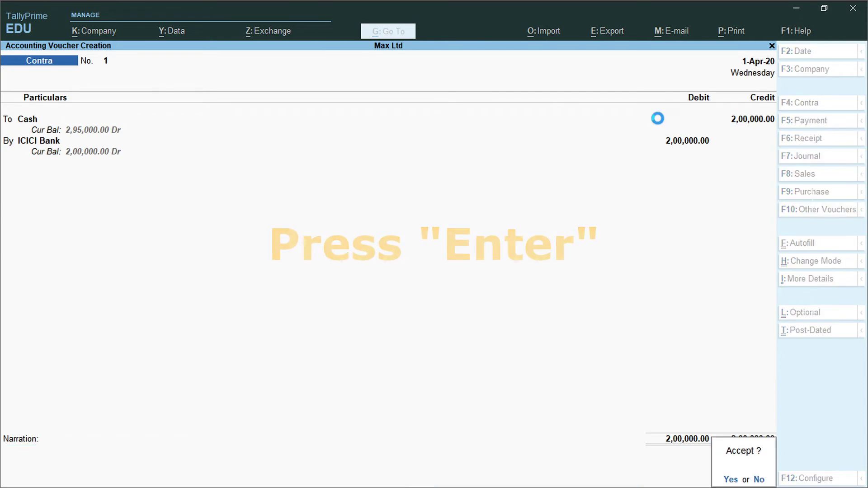